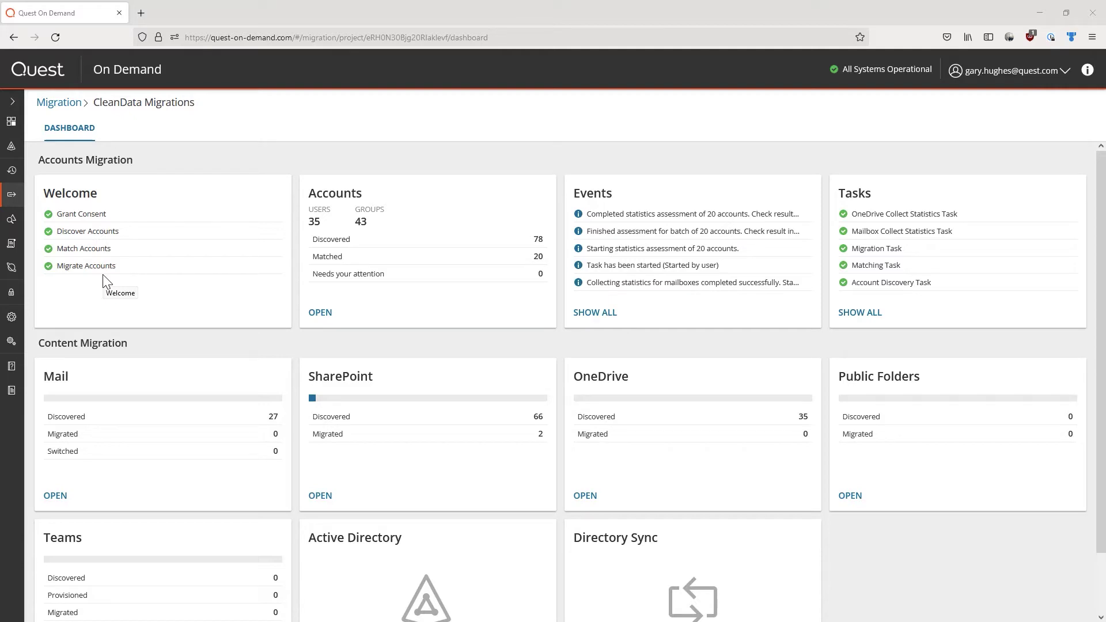
- Open the CleanData Migrations project's Teams dashboard and its still-empty Teams list
scroll(140, 314, down, 1)
click(68, 480)
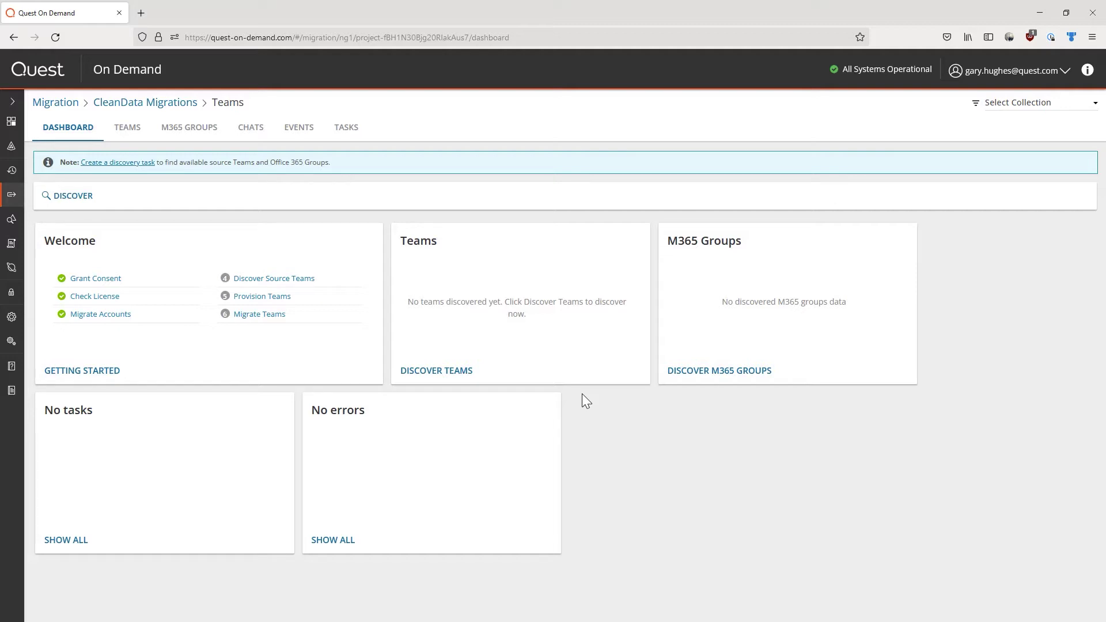
click(129, 130)
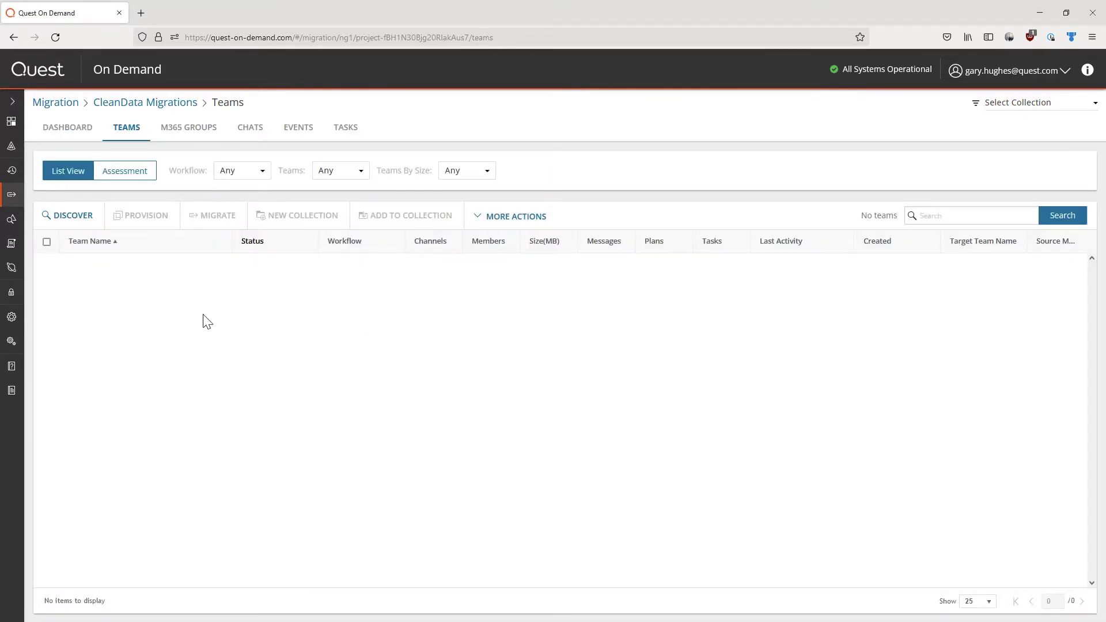
- Set up a Discover Teams task covering All Teams, scheduled to run now
click(61, 215)
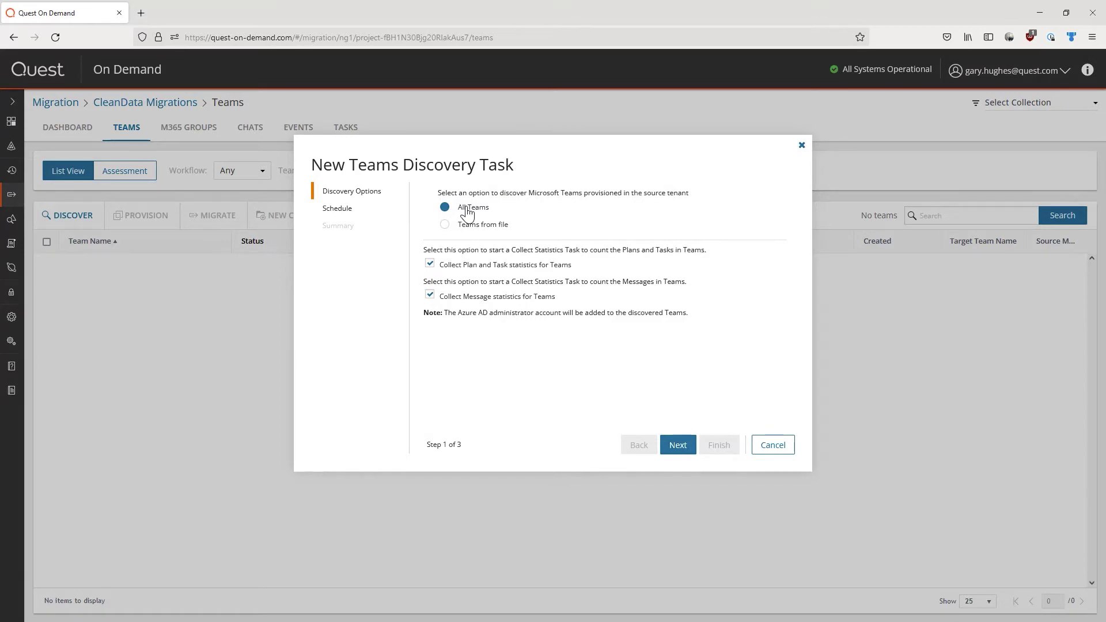
click(473, 225)
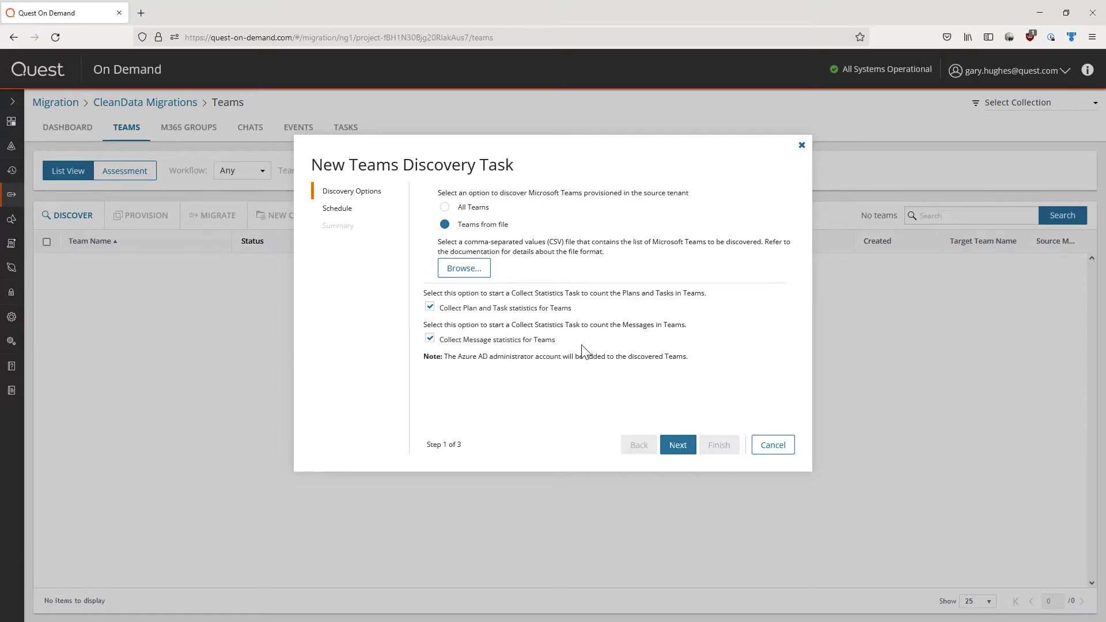
click(469, 207)
click(678, 445)
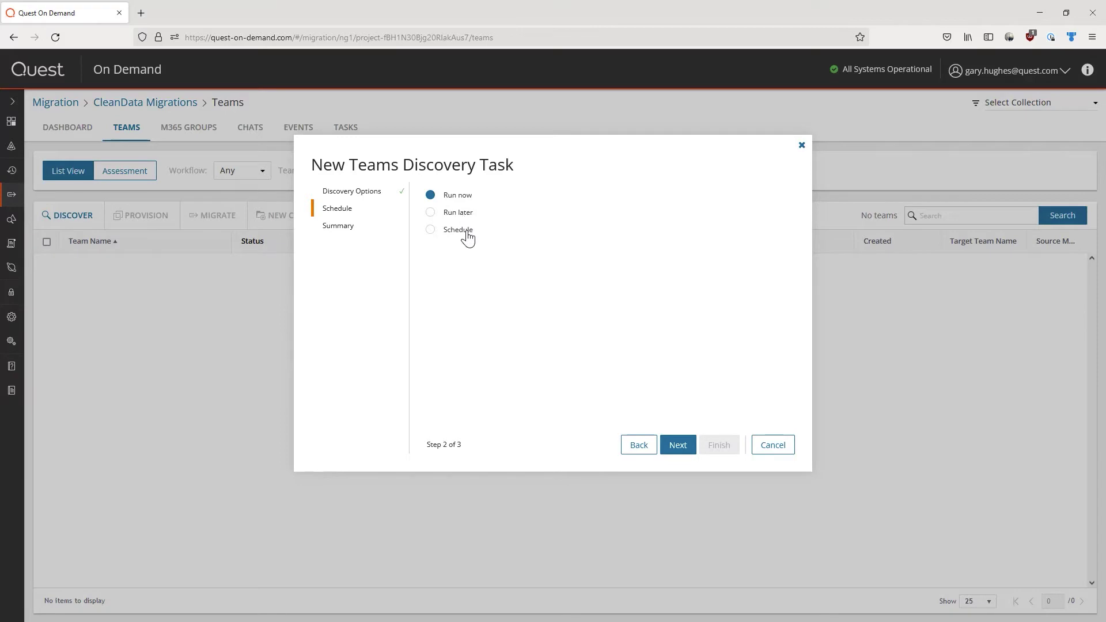
key(Return)
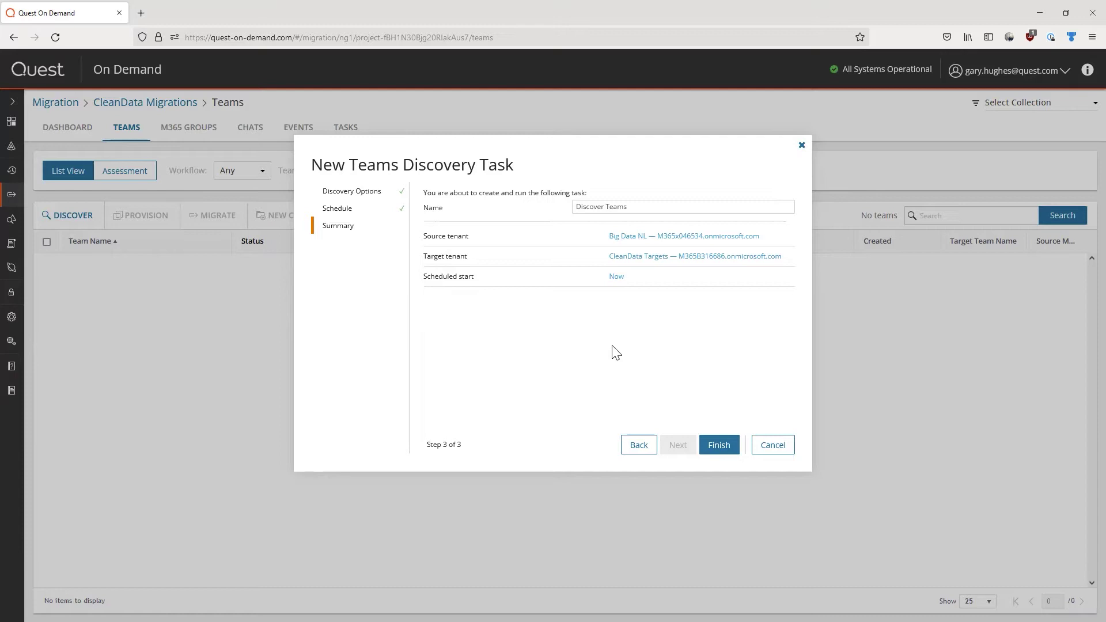
- Finish the Discover Teams task, review its results, then select Communications among the 10 discovered teams
click(712, 450)
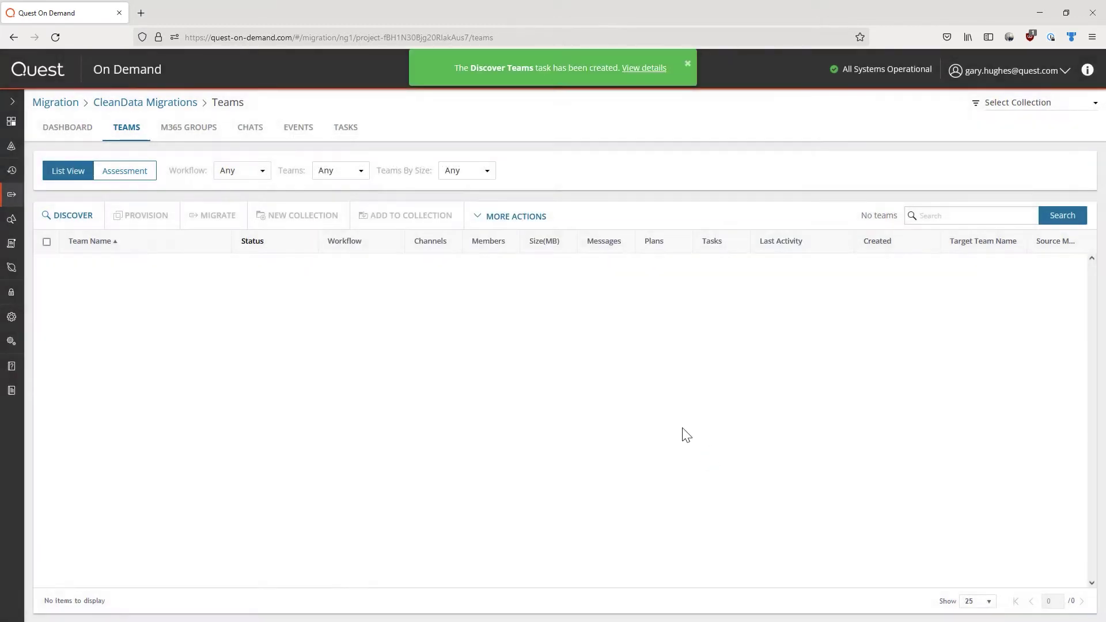
click(342, 127)
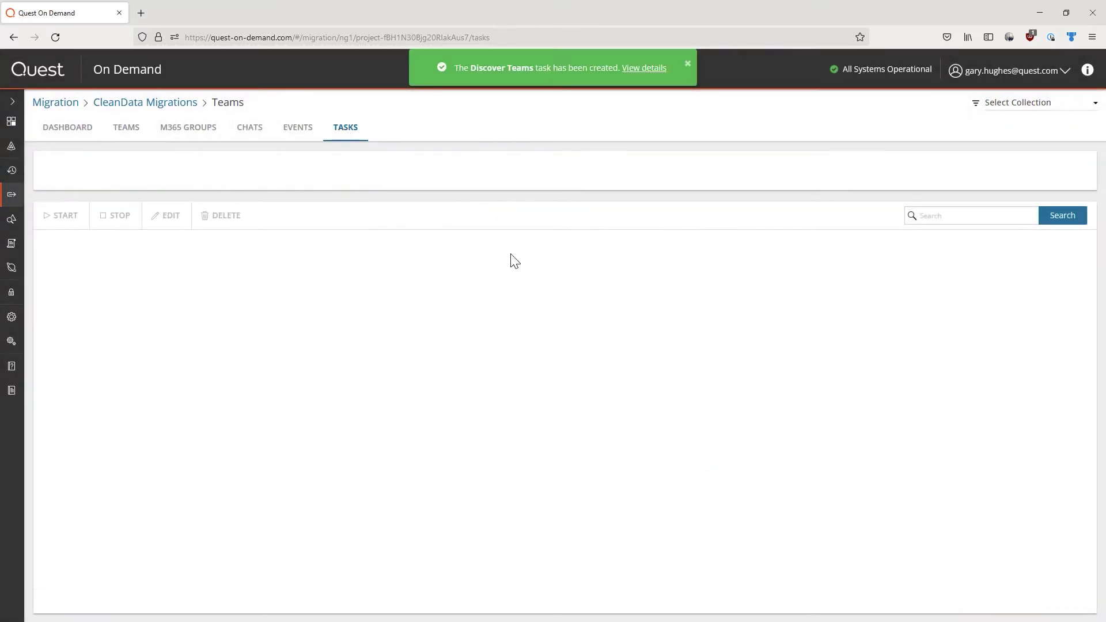
click(287, 266)
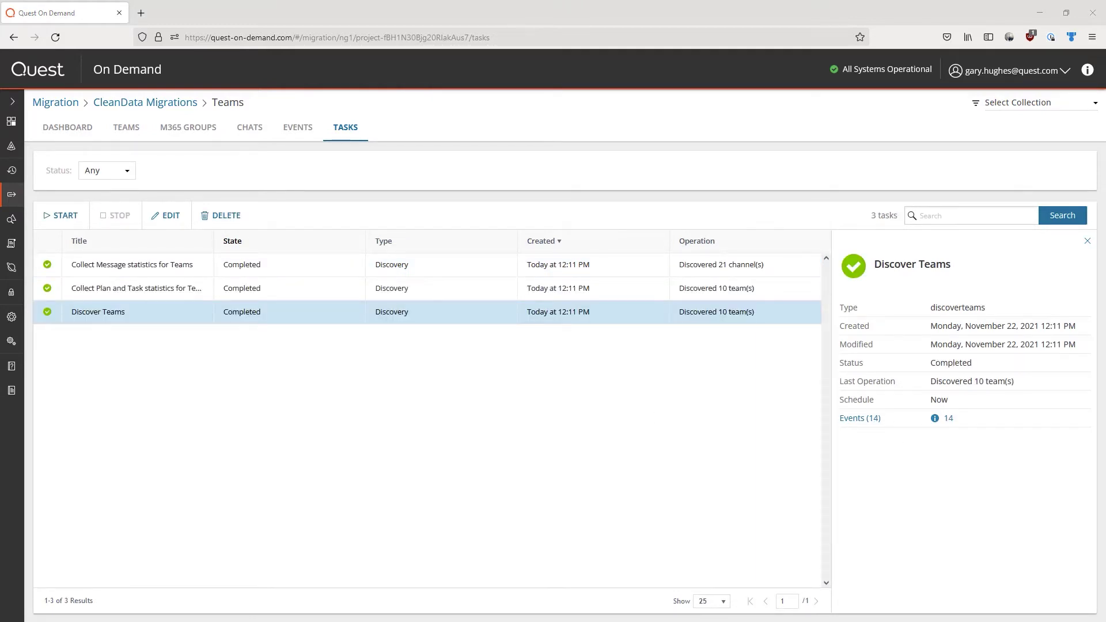
click(127, 128)
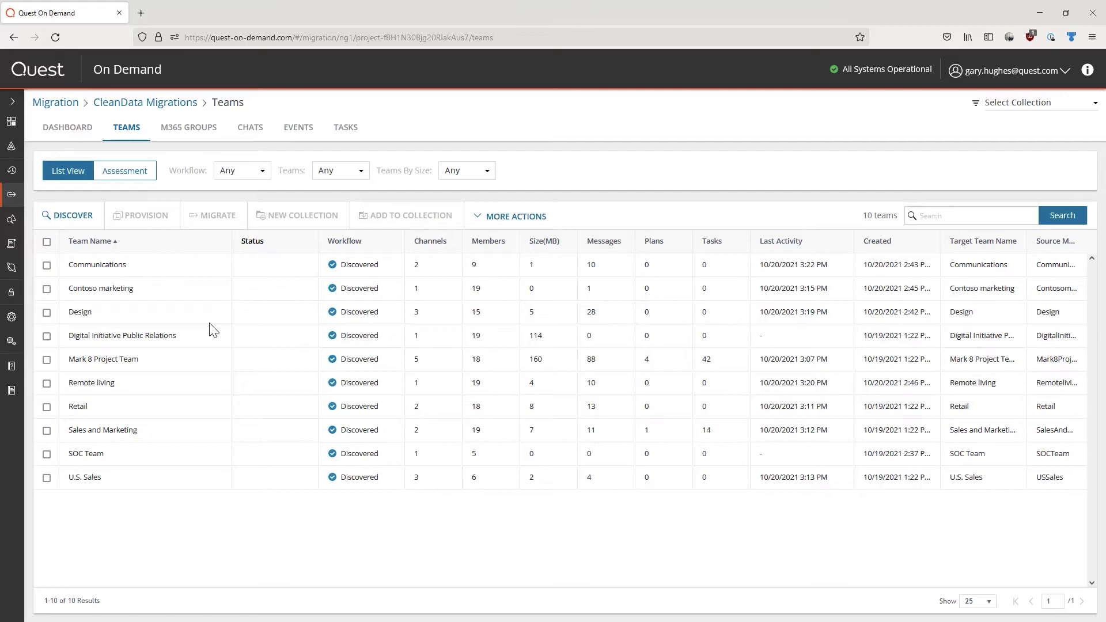
click(46, 266)
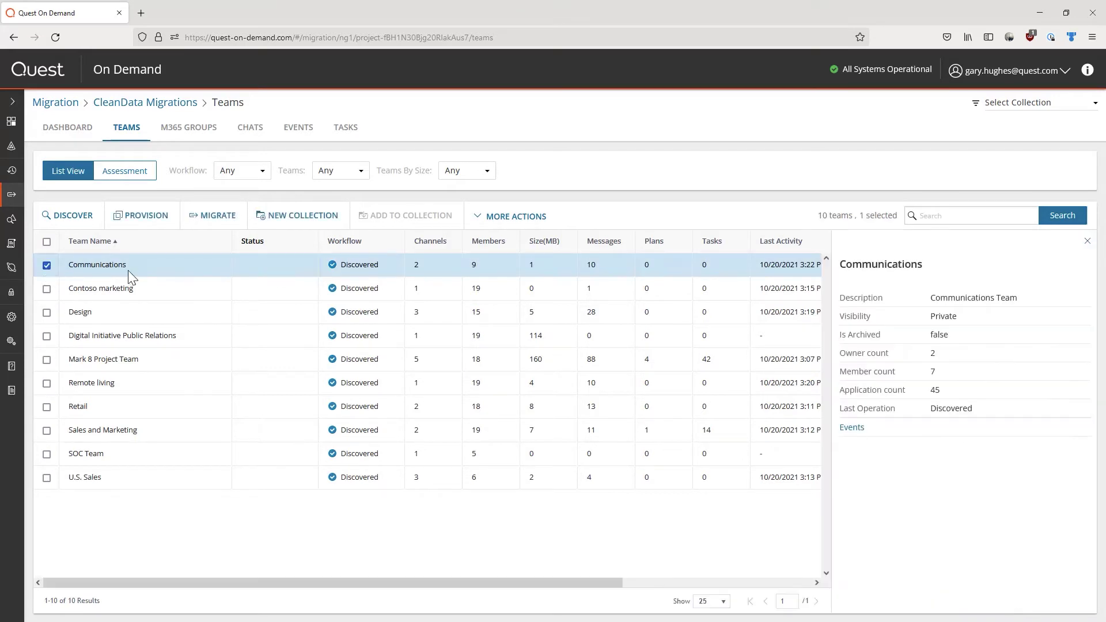
- Provision Communications to the Default location without a group welcome message, running now, and view it in Tasks
click(147, 223)
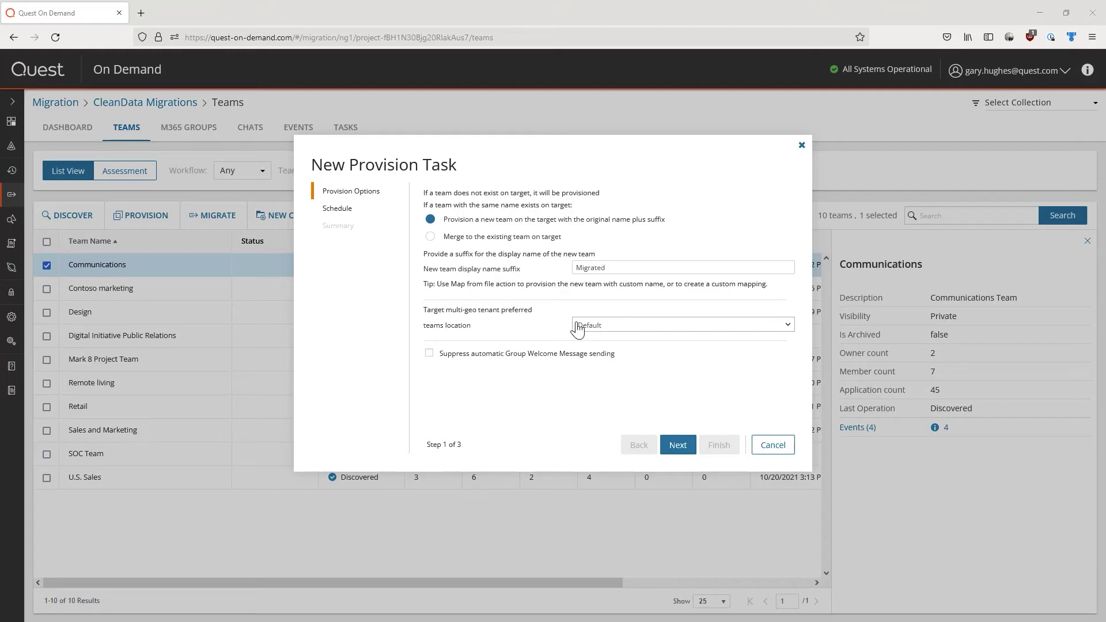
click(617, 326)
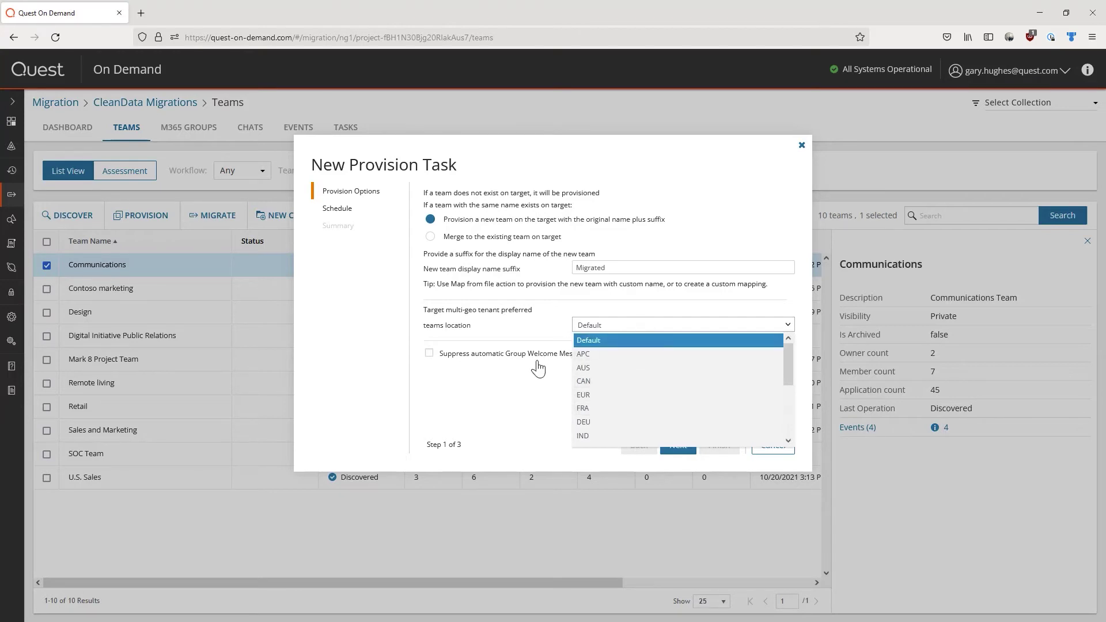
click(517, 375)
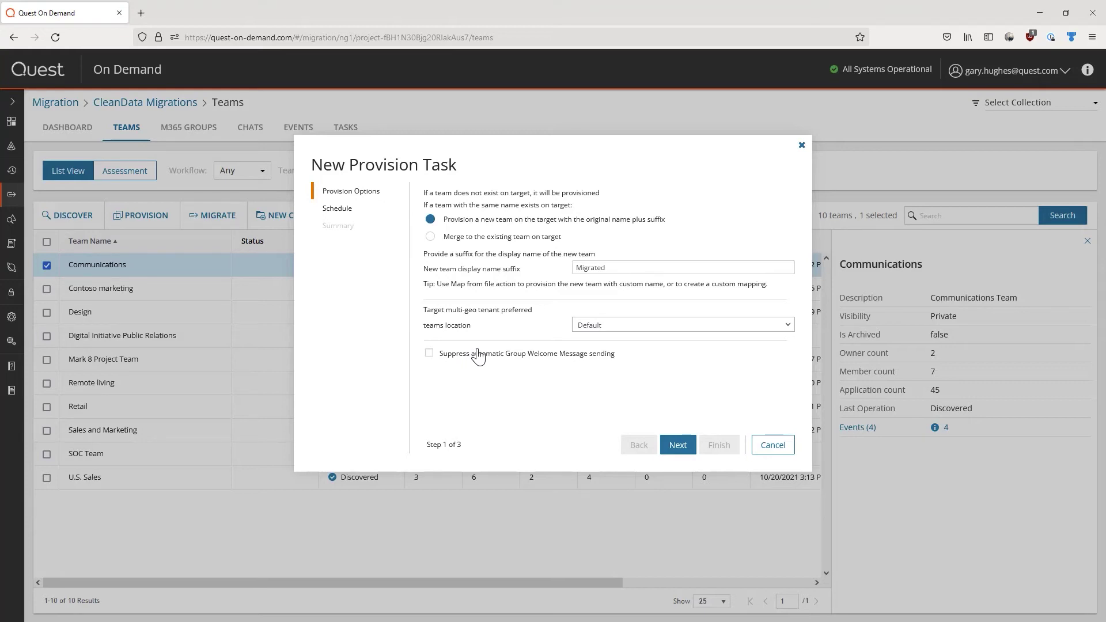
click(478, 355)
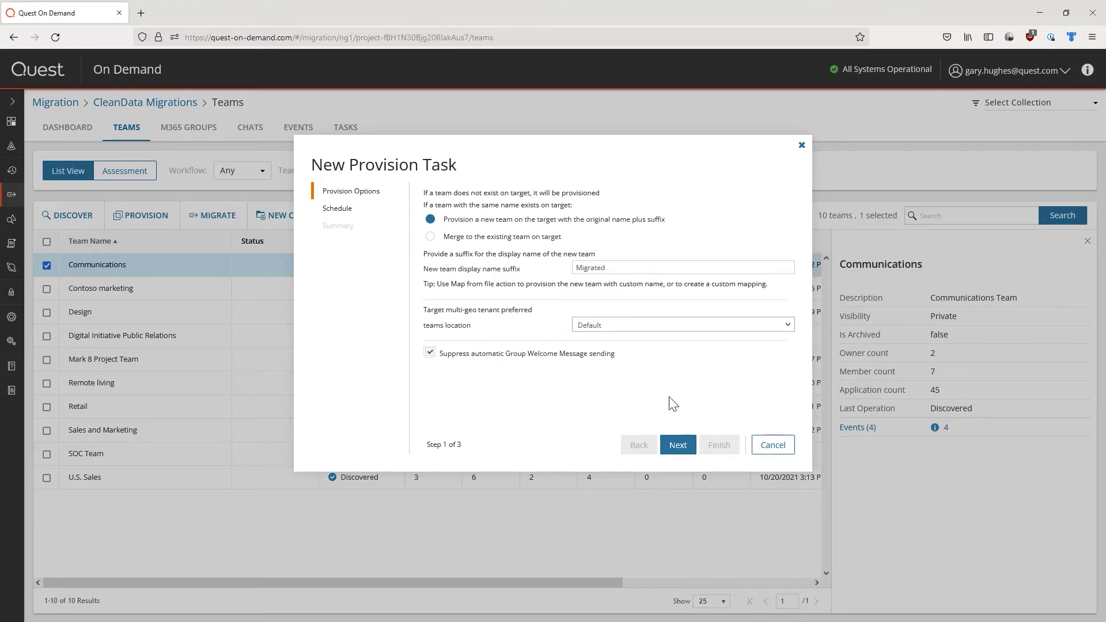
click(678, 445)
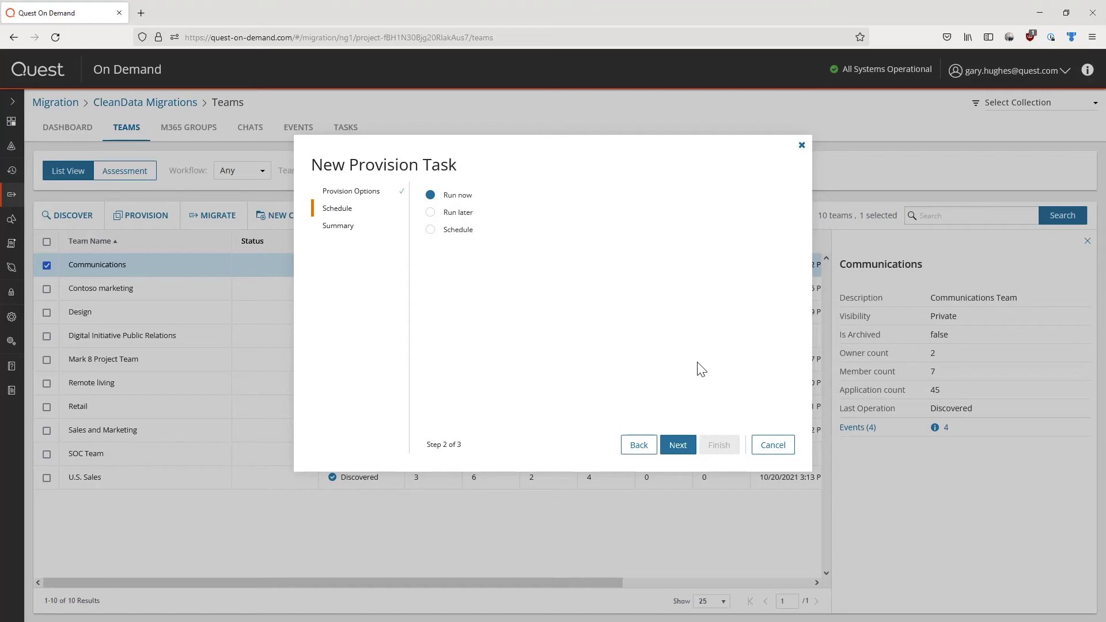
click(678, 444)
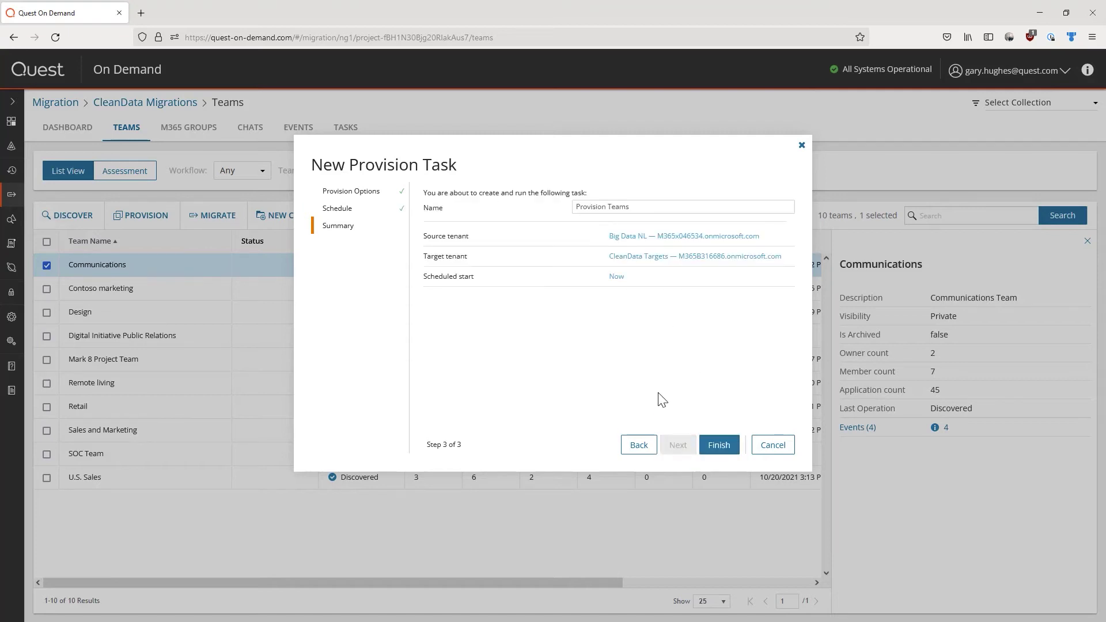
click(718, 453)
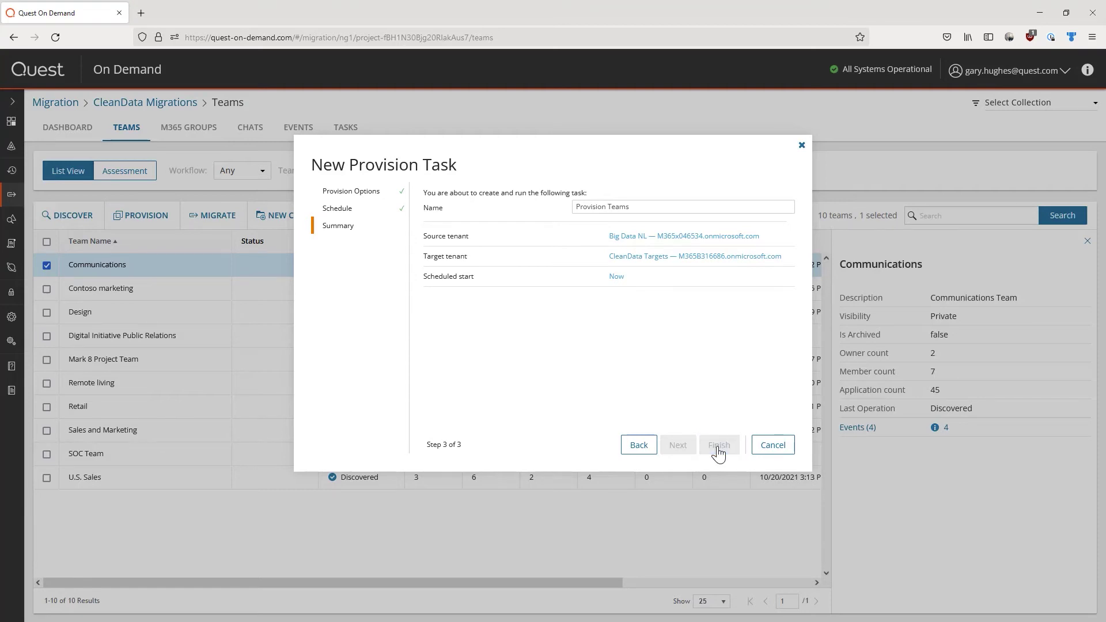
click(348, 129)
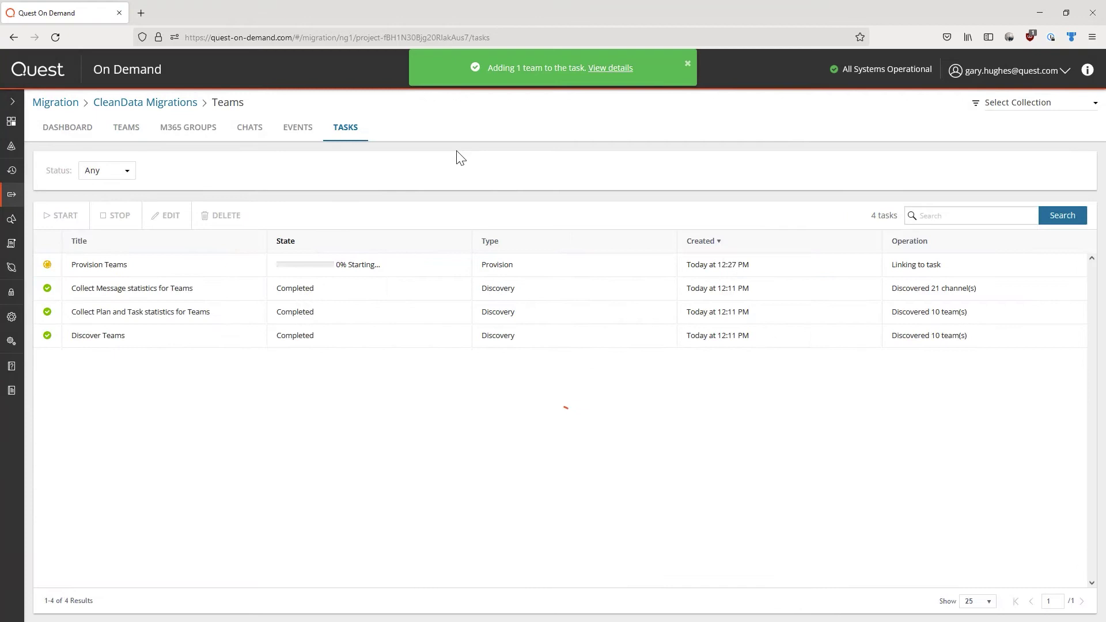
- Check the completed Provision Teams task, then select the now-Provisioned Communications team
click(237, 267)
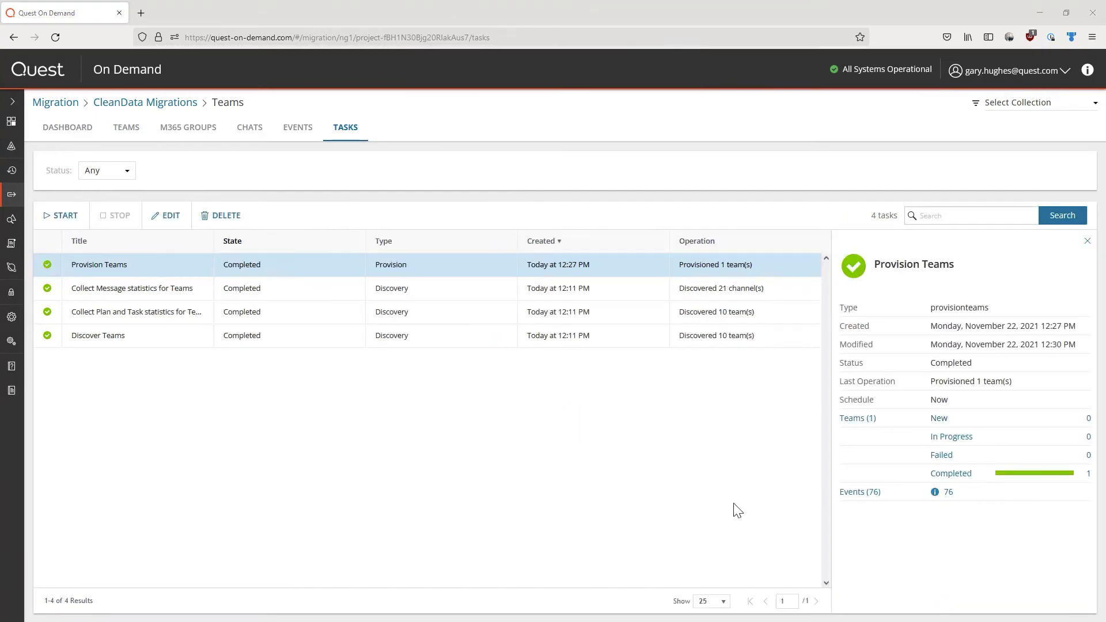
click(127, 129)
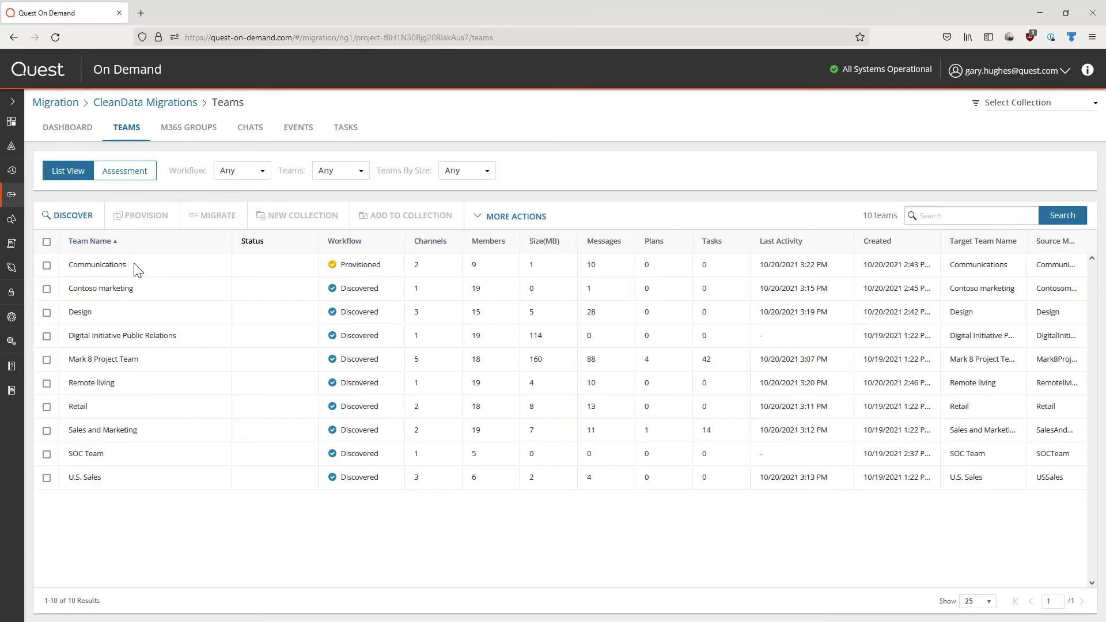
click(389, 267)
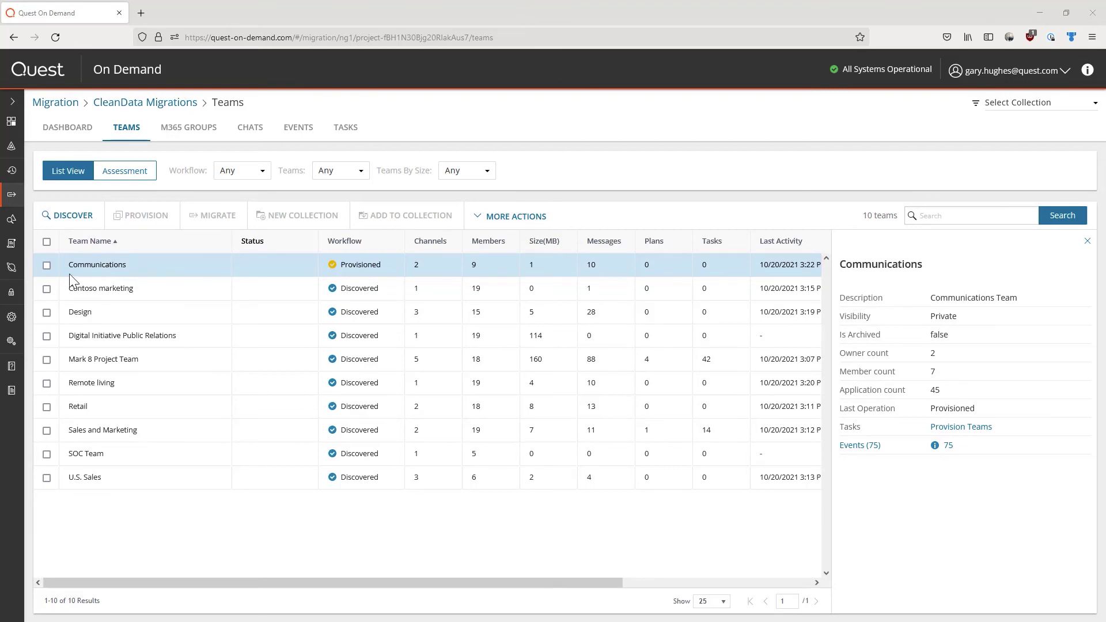
click(47, 265)
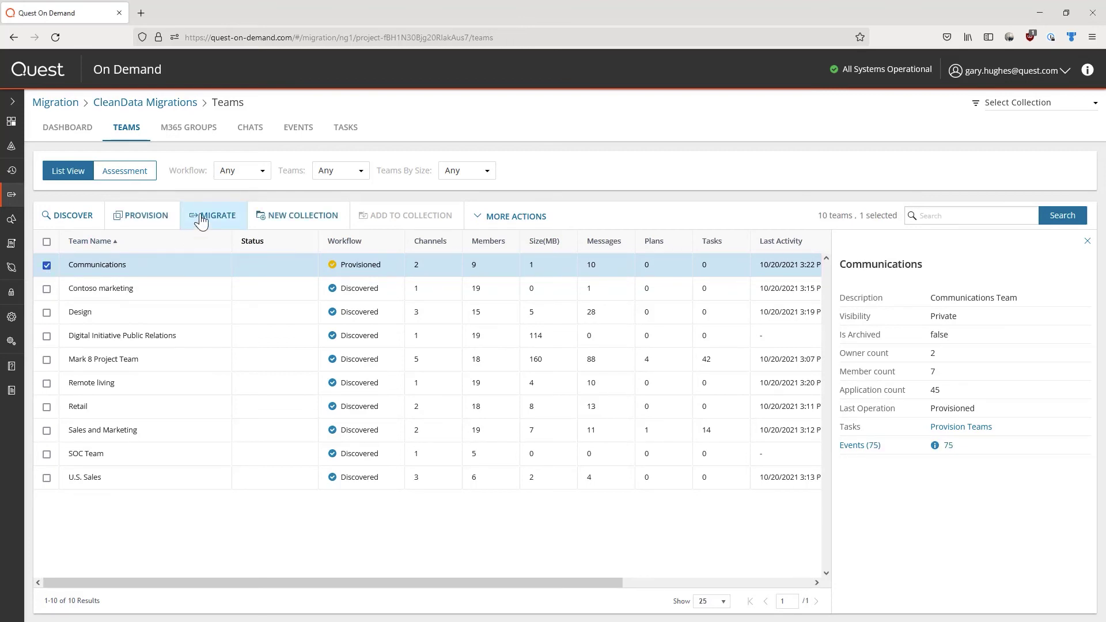
- Create a Migrate Teams task for Communications including Archive (All messages), running now
click(201, 221)
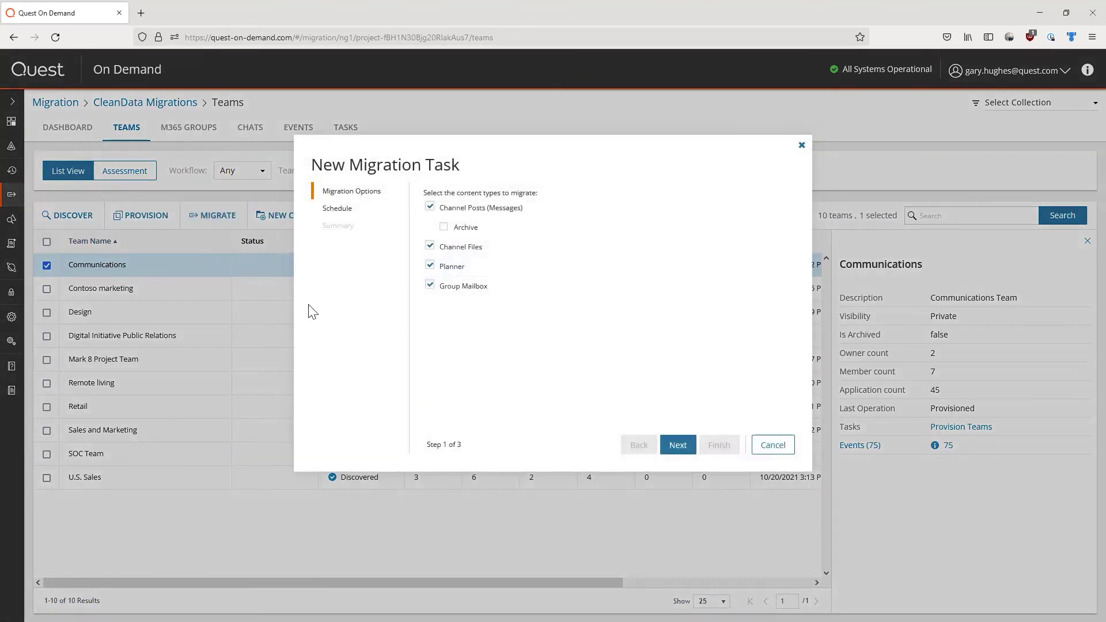
click(454, 232)
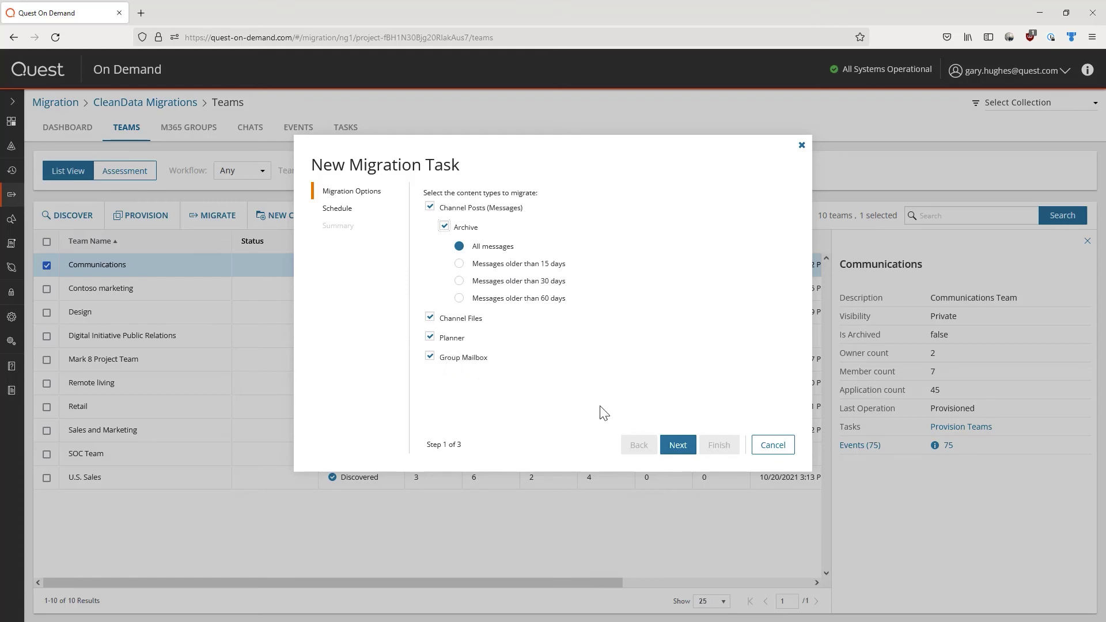
click(675, 454)
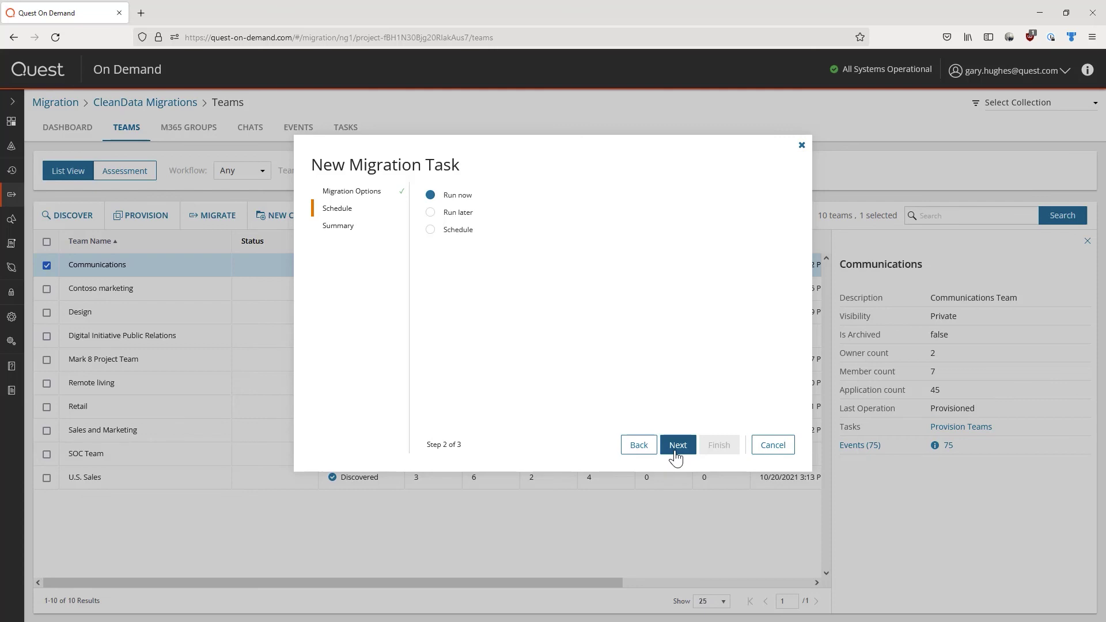
click(677, 455)
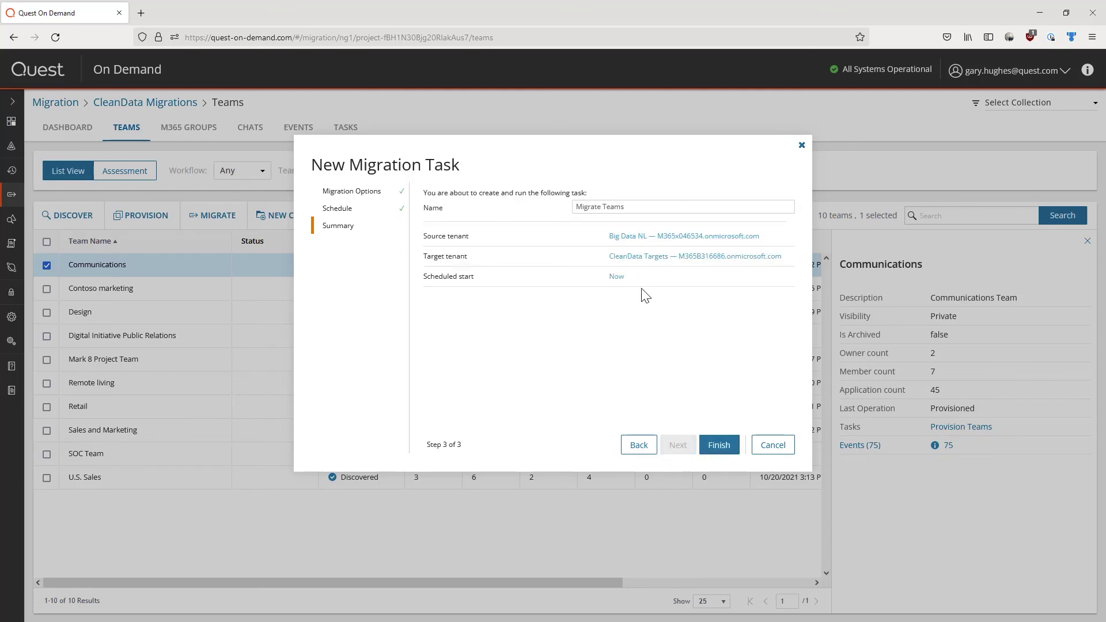
click(720, 445)
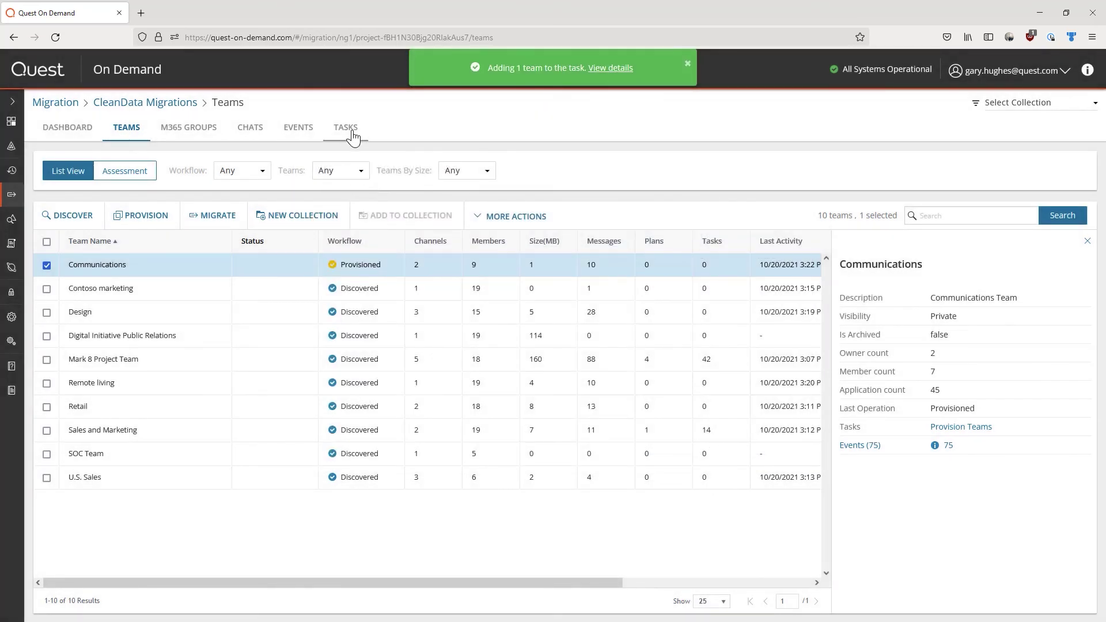
- Review the Migrate Teams task details, then inspect the Contoso marketing team's migration status
click(354, 136)
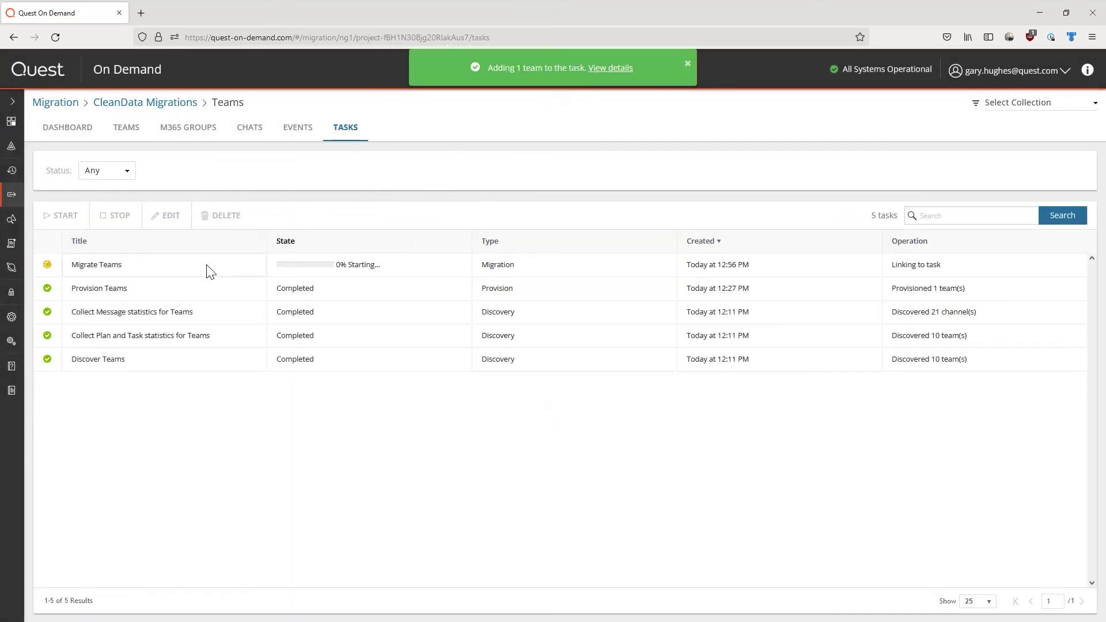
click(210, 269)
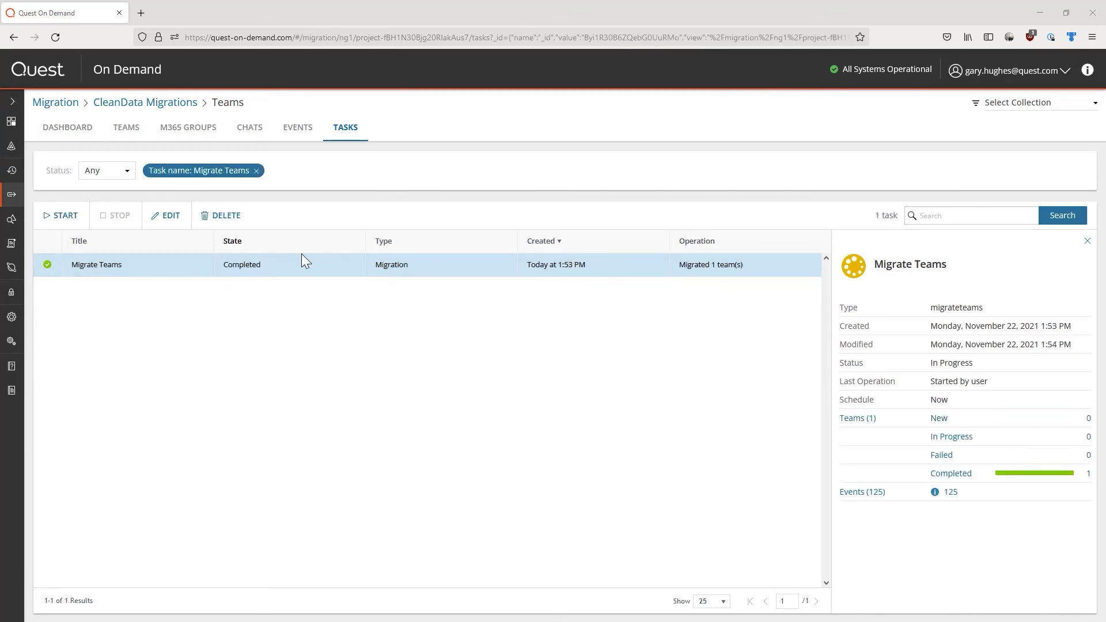
click(126, 128)
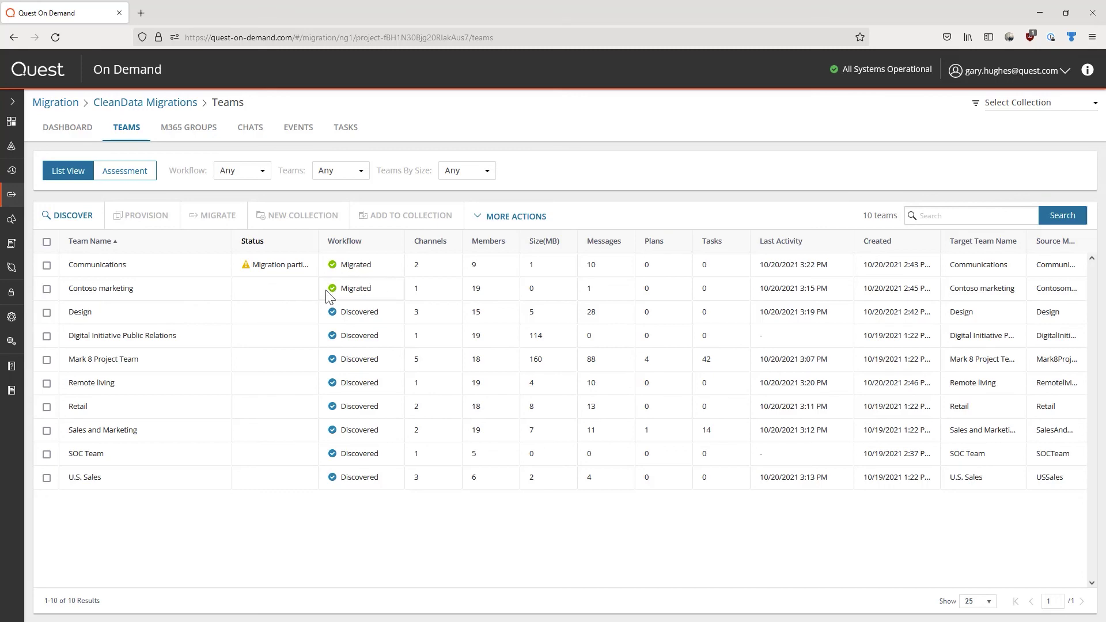
click(339, 288)
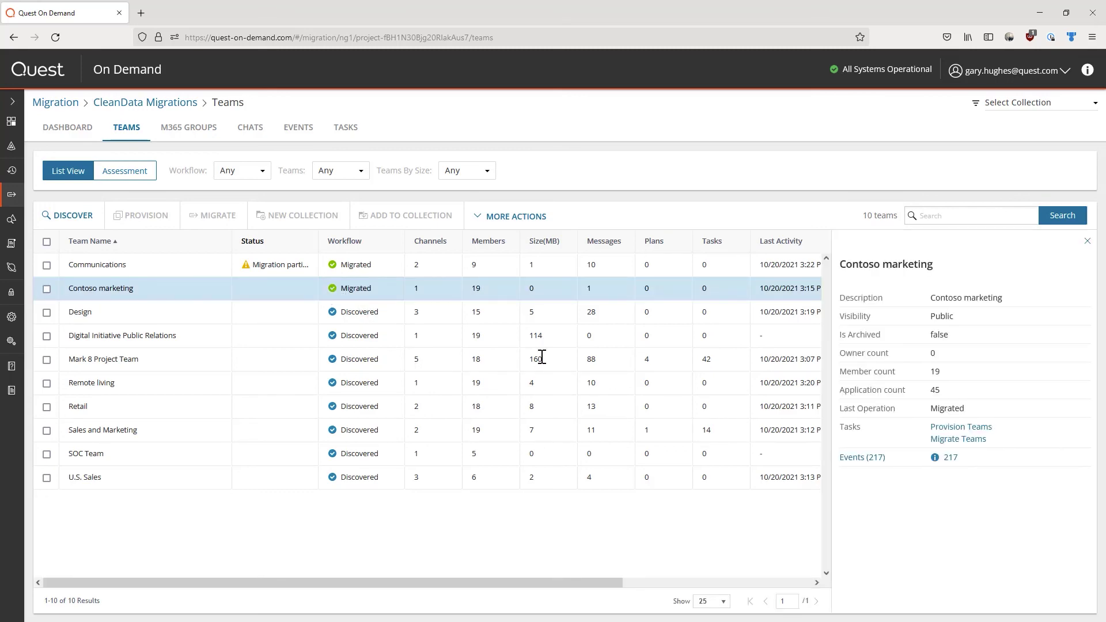